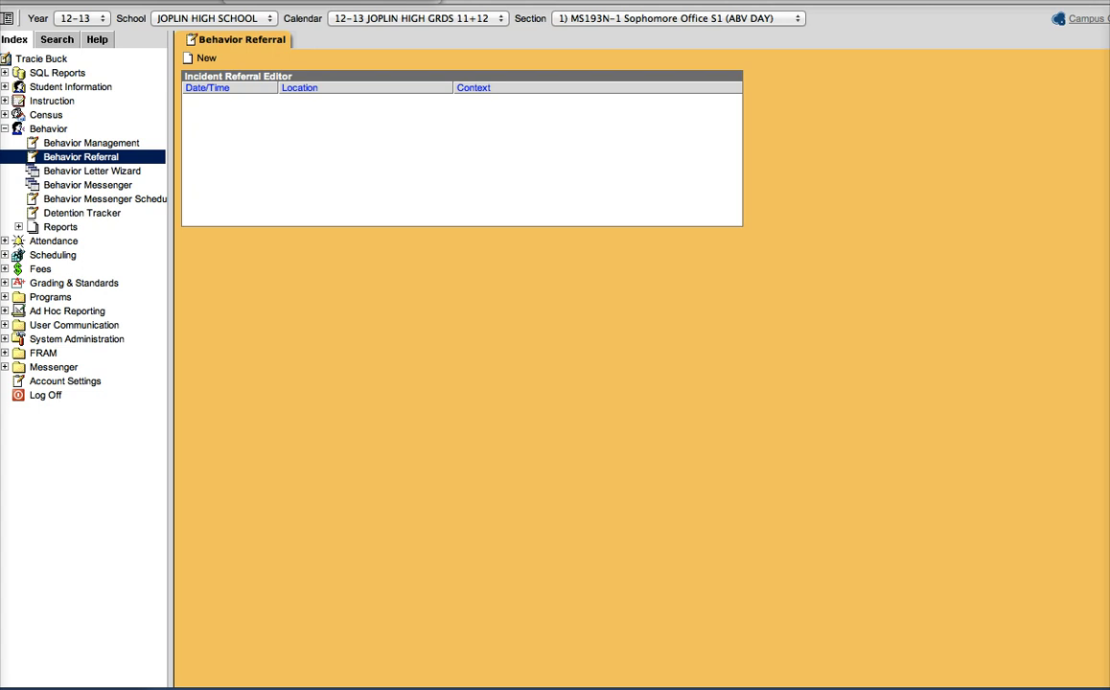
- Create a new behavior referral with Discipline alignment and select the third administrator in the list to be notified
click(207, 58)
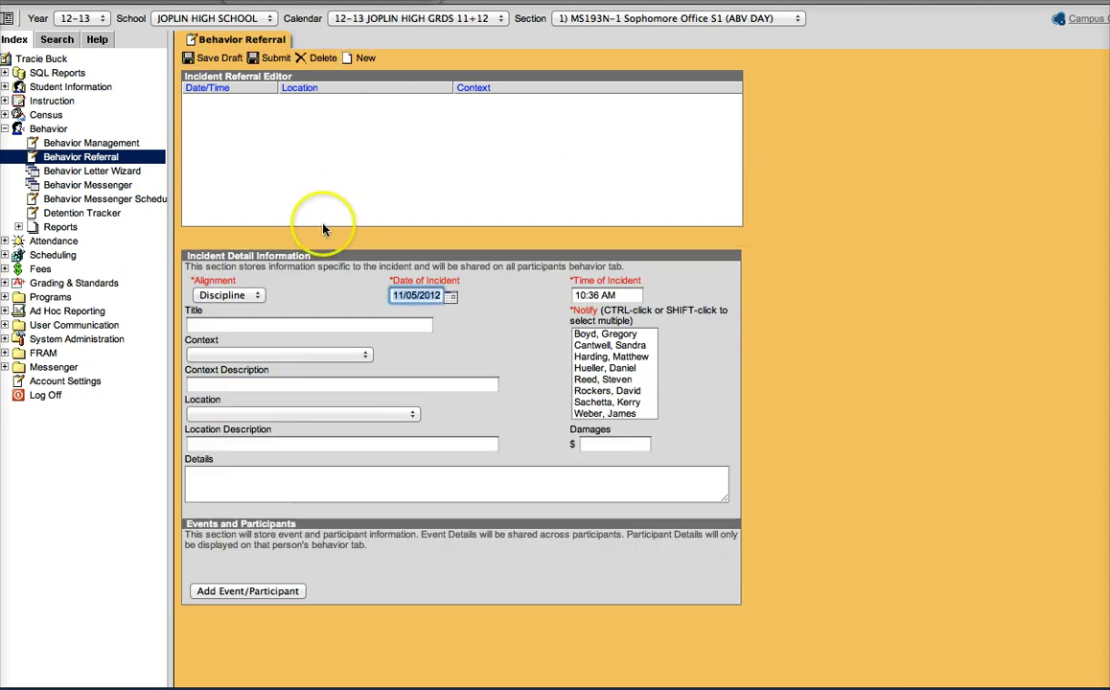
click(262, 300)
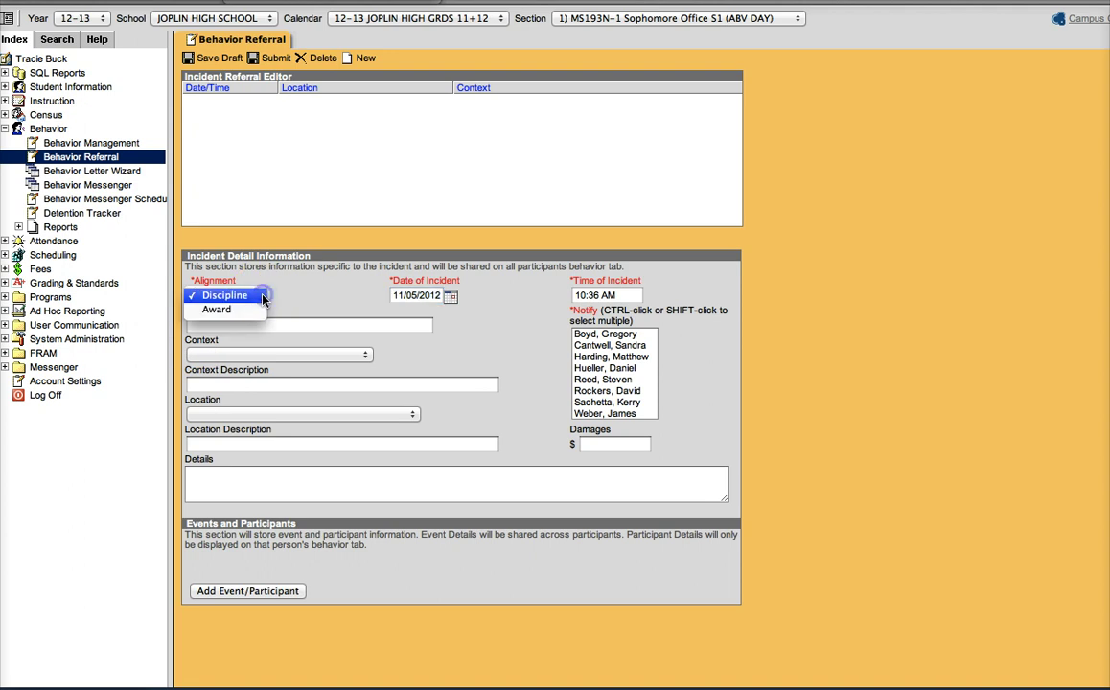
click(263, 298)
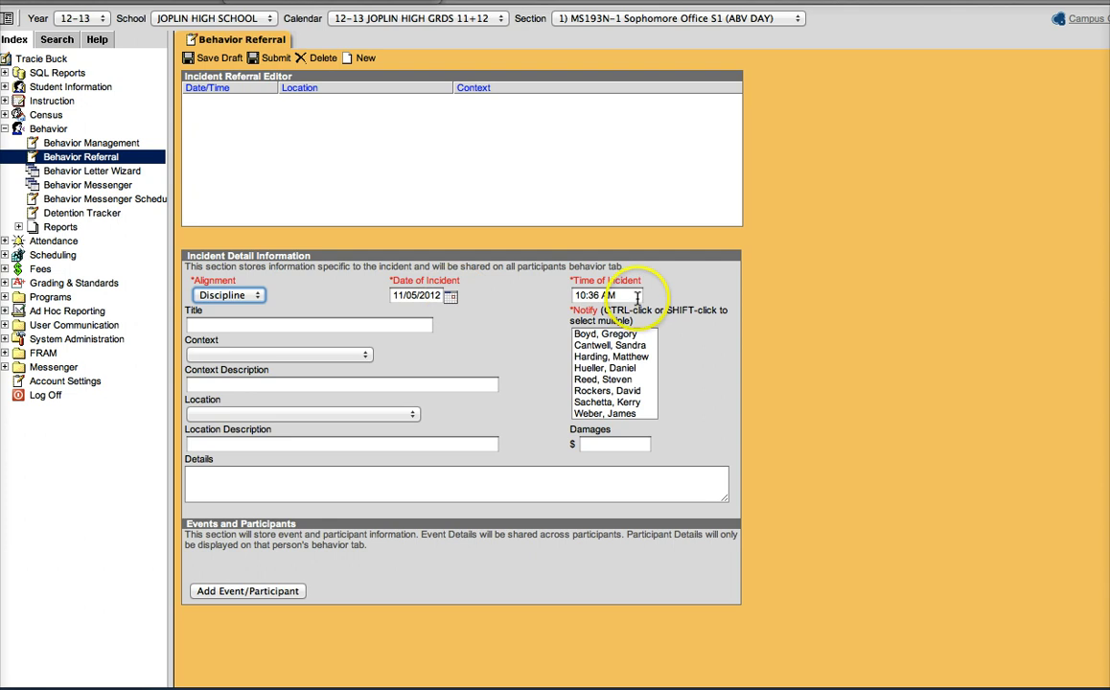
click(631, 362)
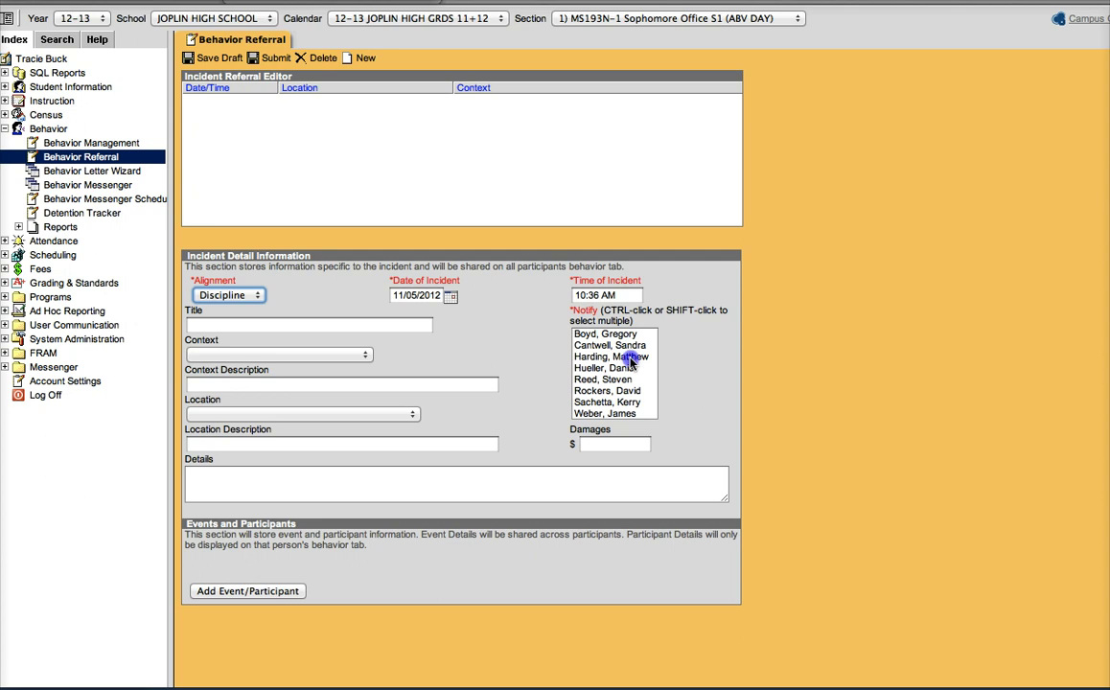
- Title the incident "Internet Violation" and set its context to "3: During class"
click(221, 325)
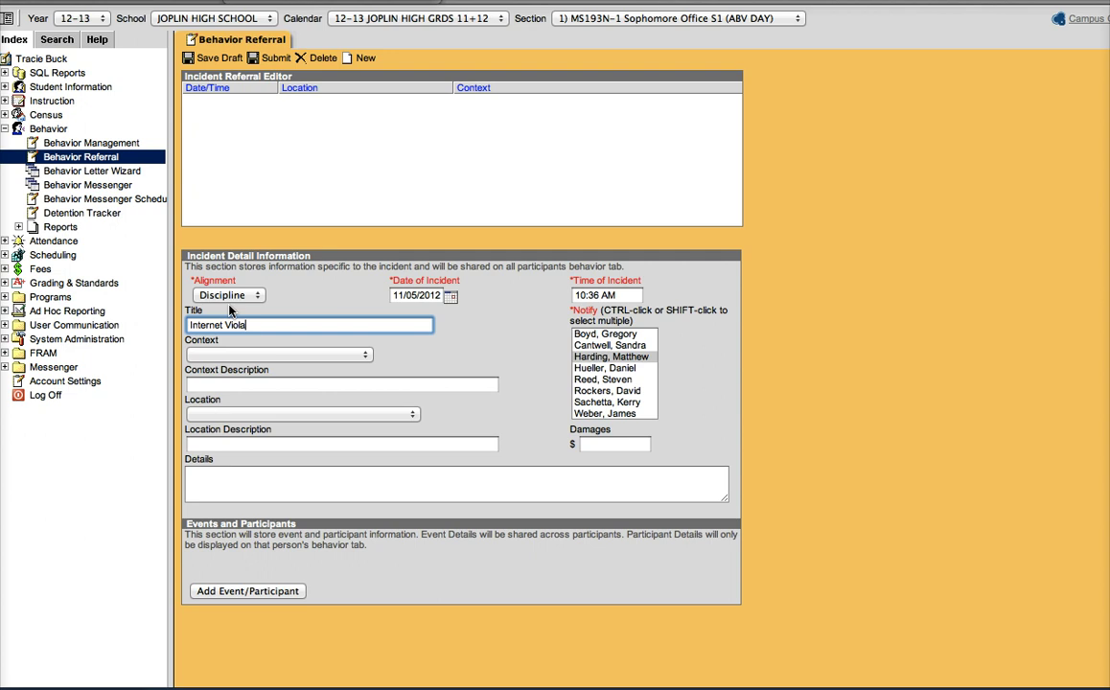
text(n)
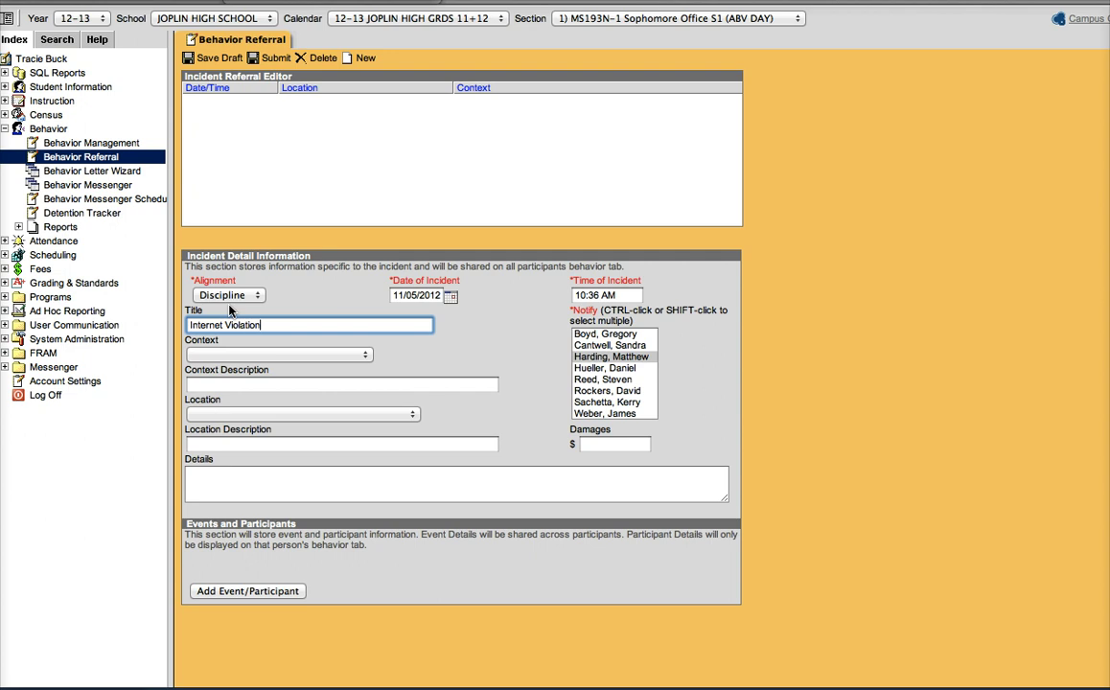
click(363, 357)
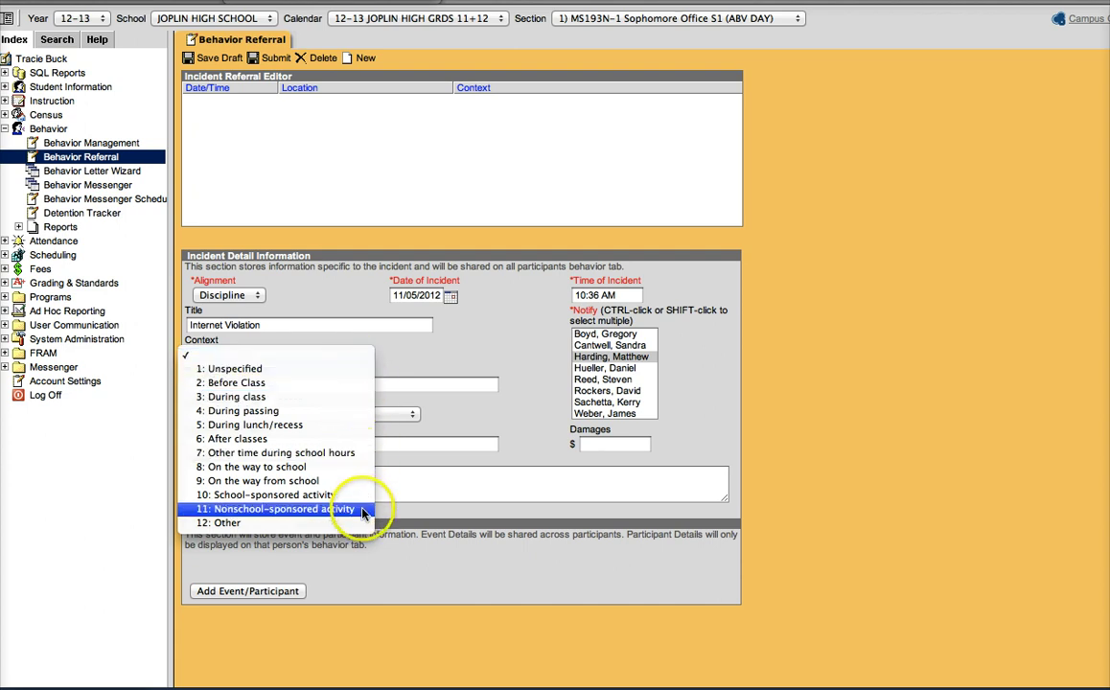
click(332, 396)
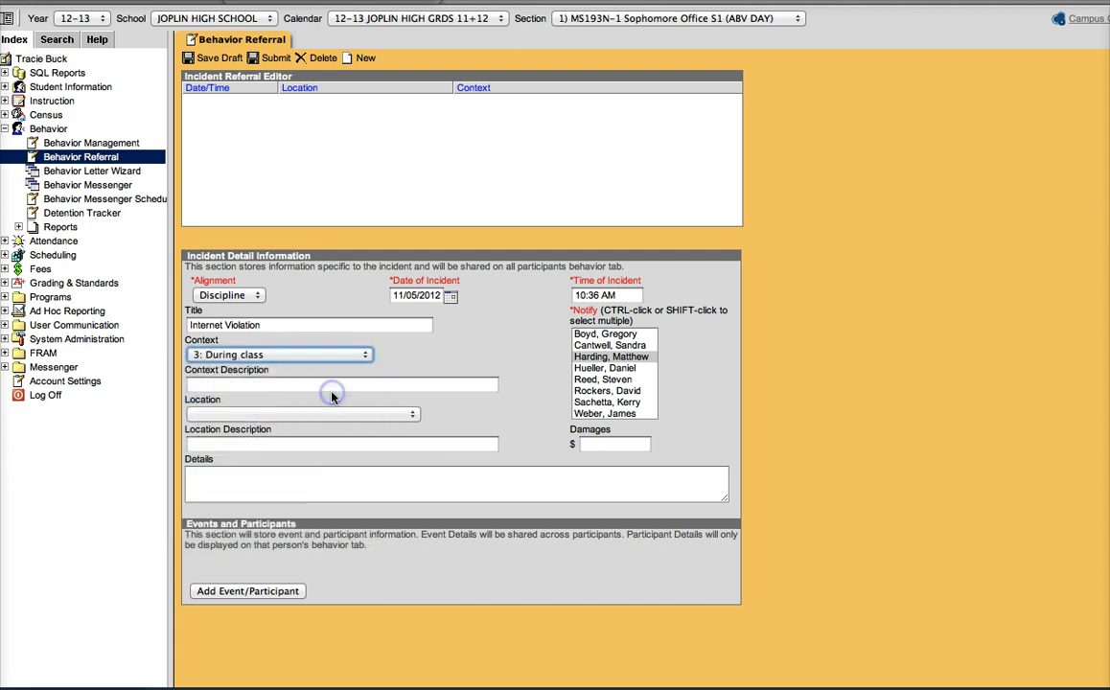
- Enter the context description "The student was on Skype rather than his assignment."
click(425, 387)
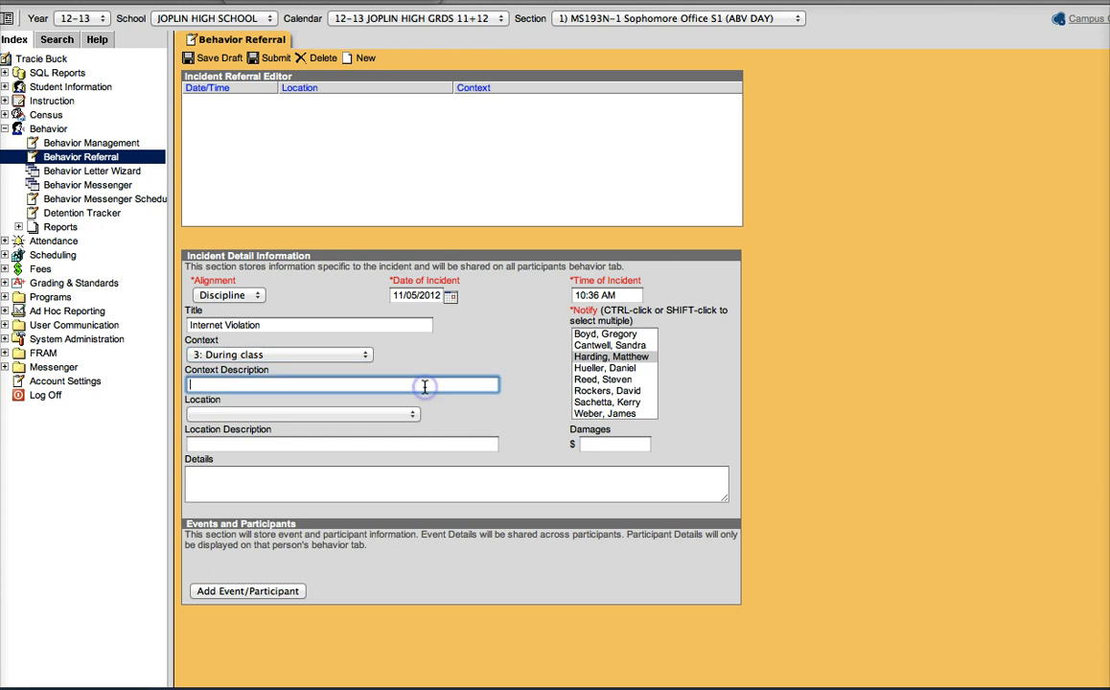
text(The student was on )
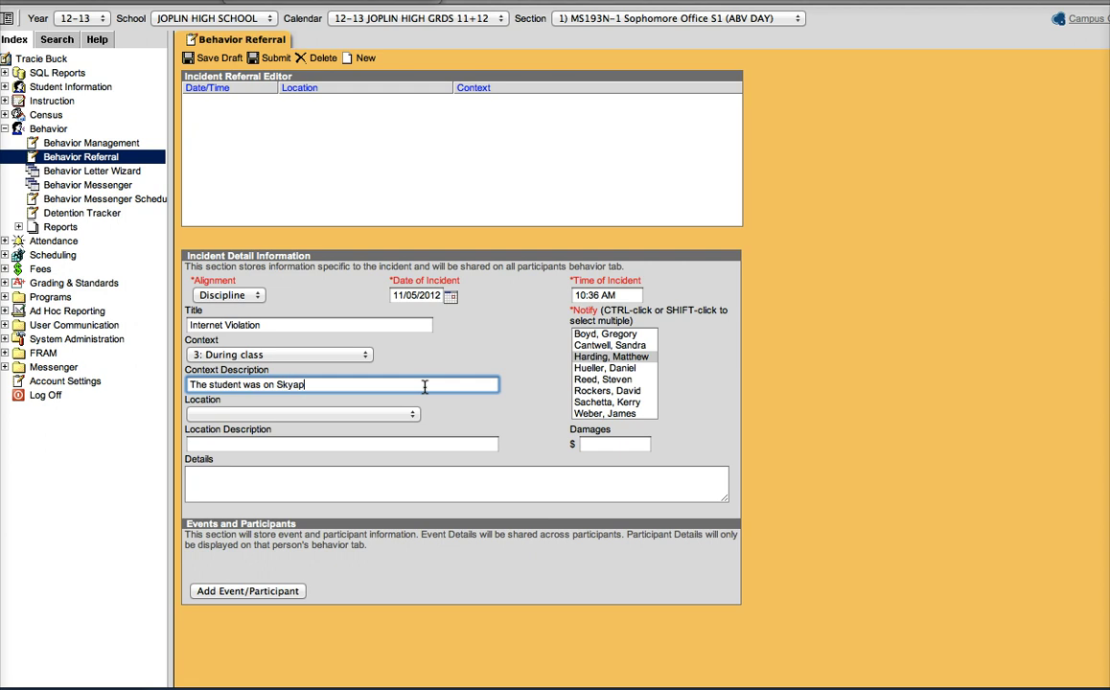
text(Skype rather than his assignment)
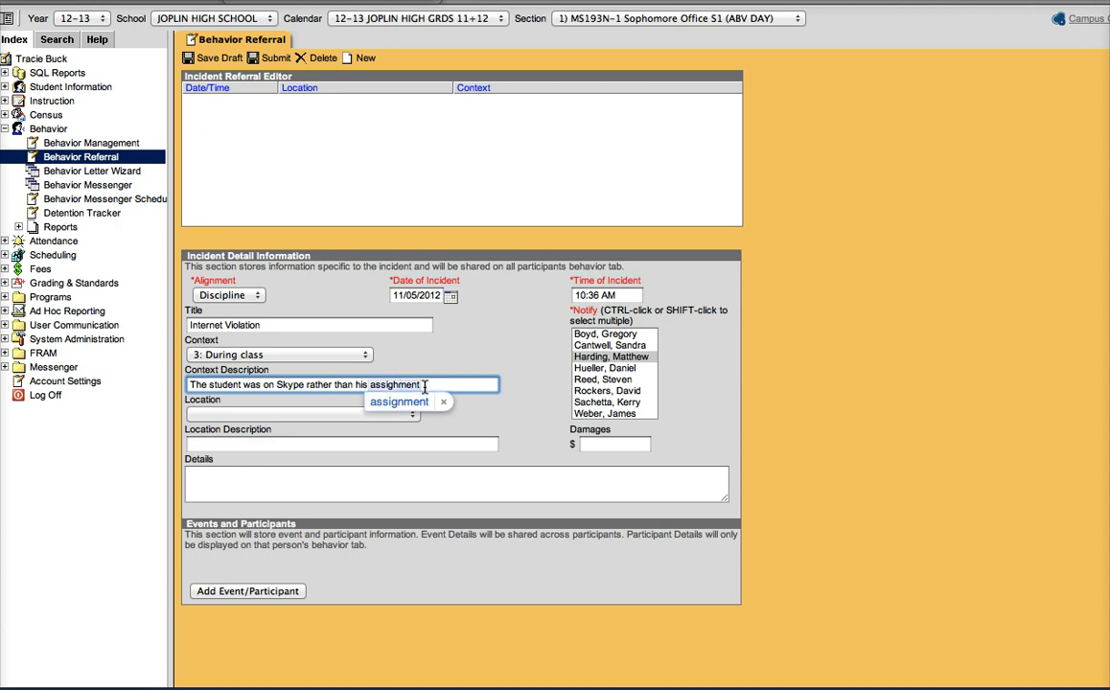
key(BackSpace)
key(BackSpace)
key(BackSpace)
key(BackSpace)
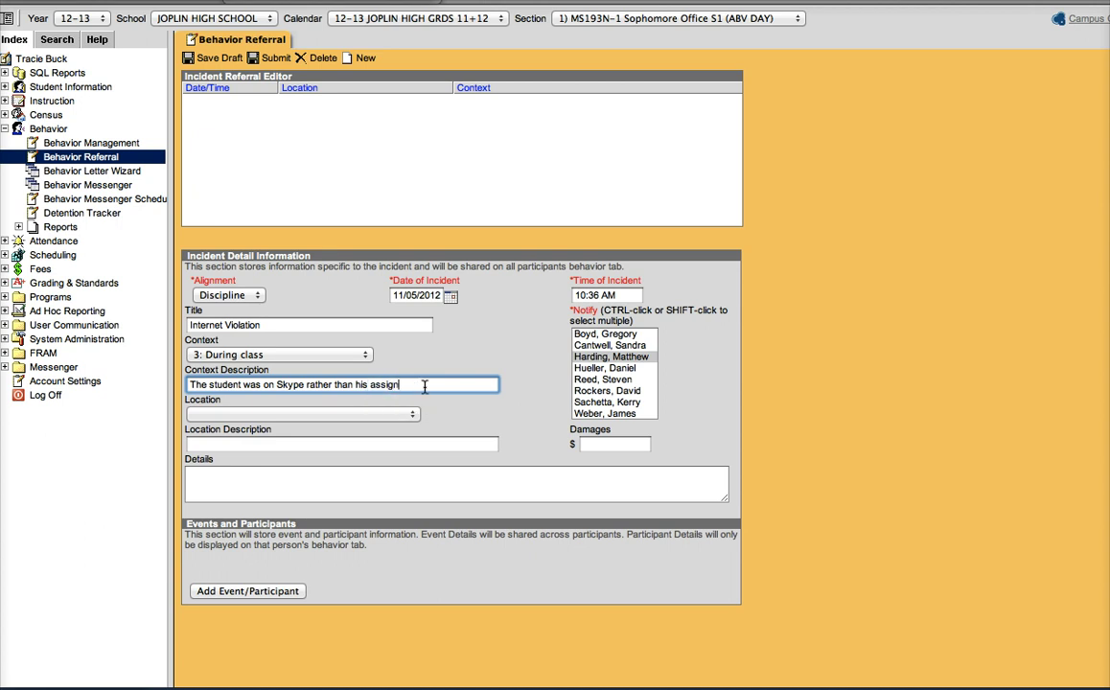
text(ment.)
- Set the incident location to "2c: On Campus: Classroom" and describe it as "Room 320-Memorial"
click(414, 414)
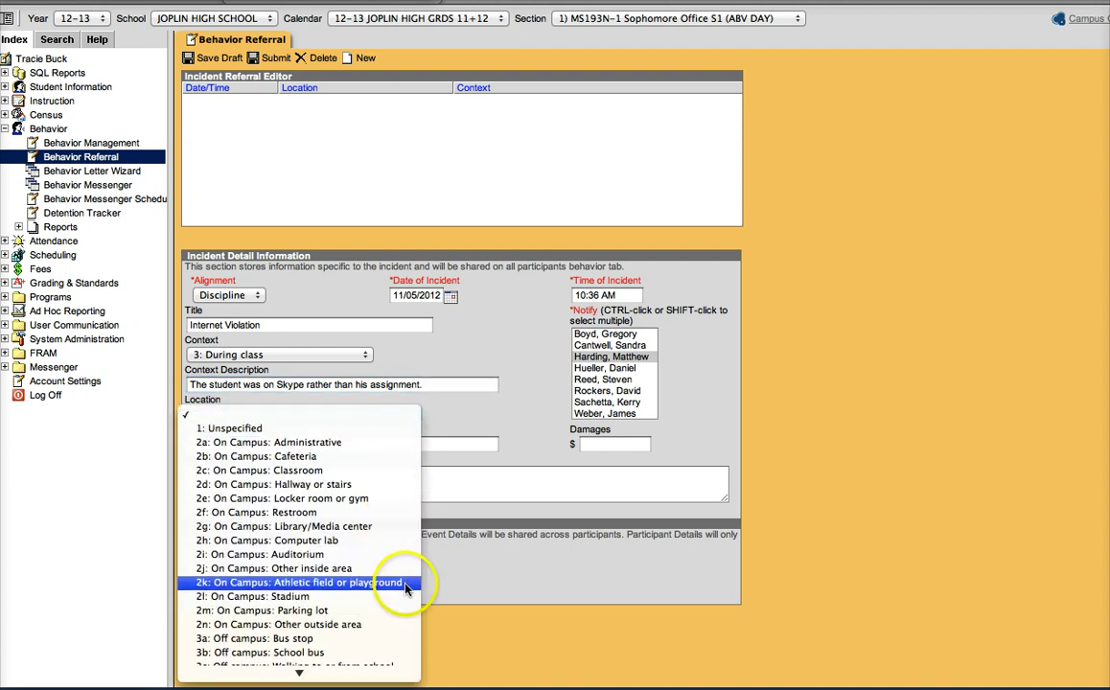
mouse_move(407, 668)
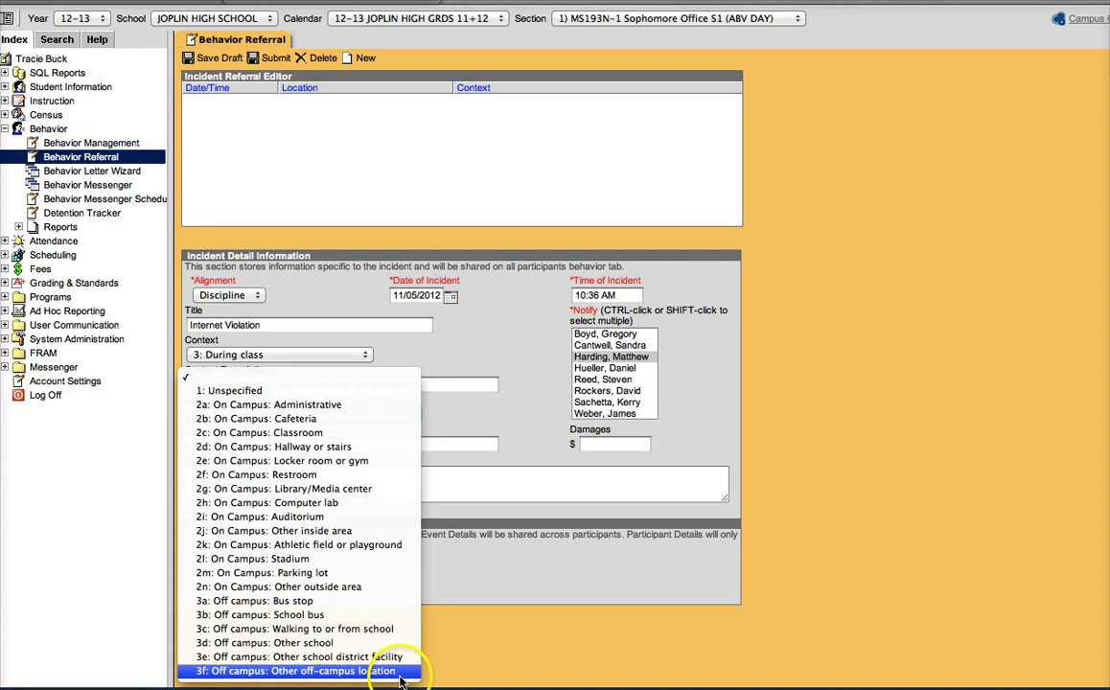
click(355, 439)
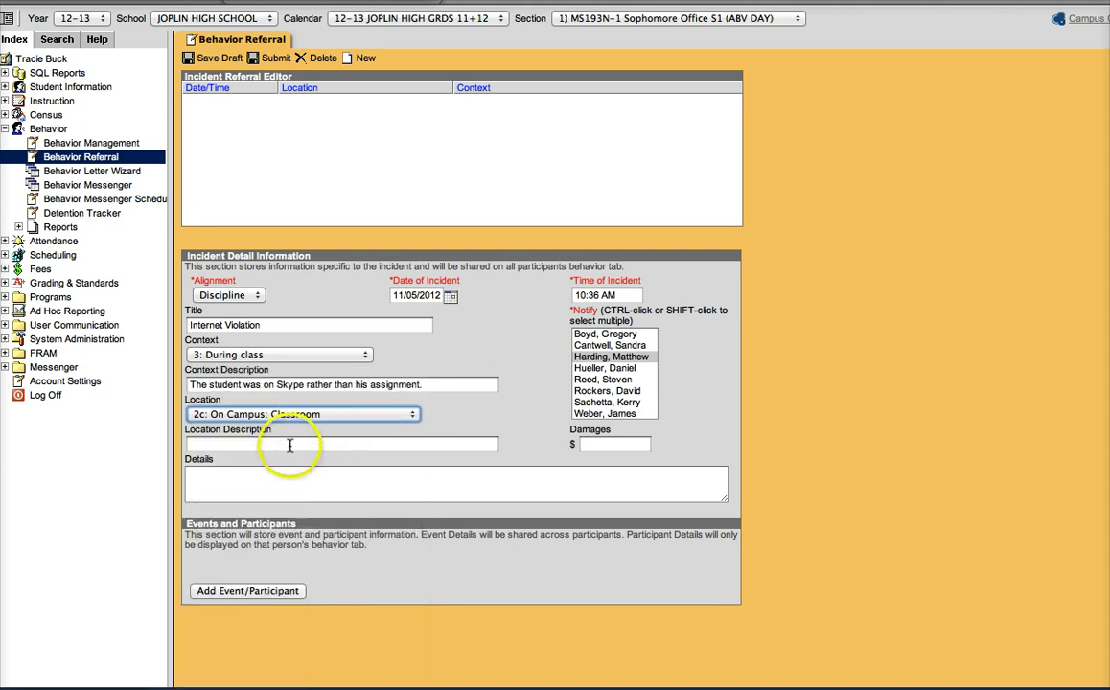
click(263, 441)
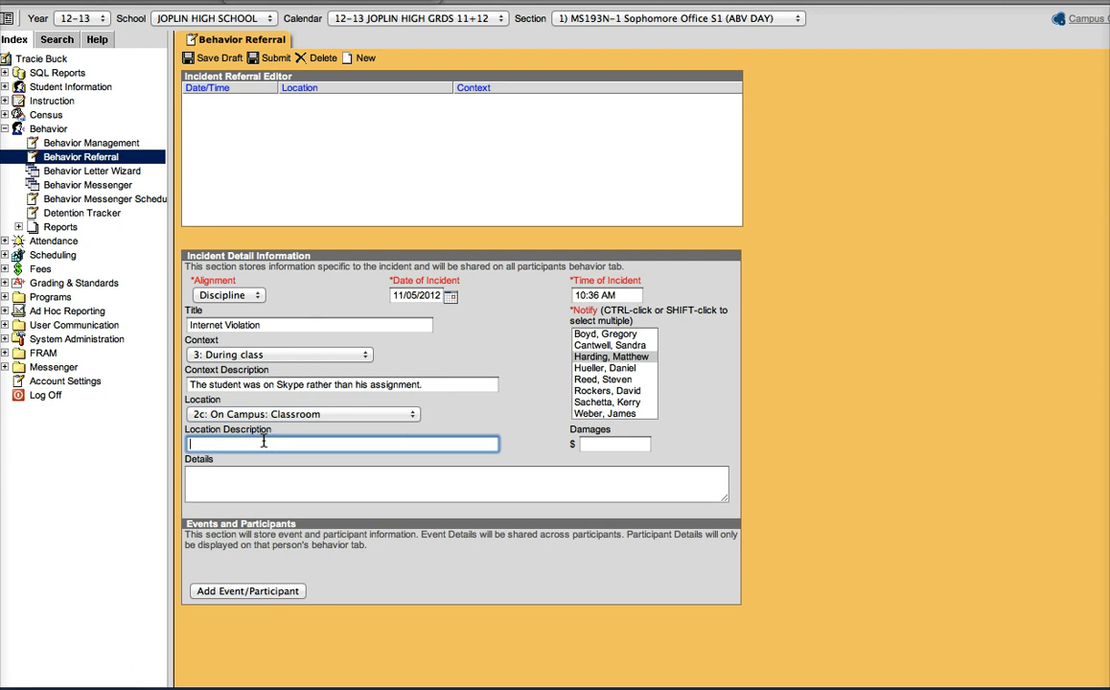
text(Room 320-Memorial)
key(BackSpace)
key(BackSpace)
text(ial)
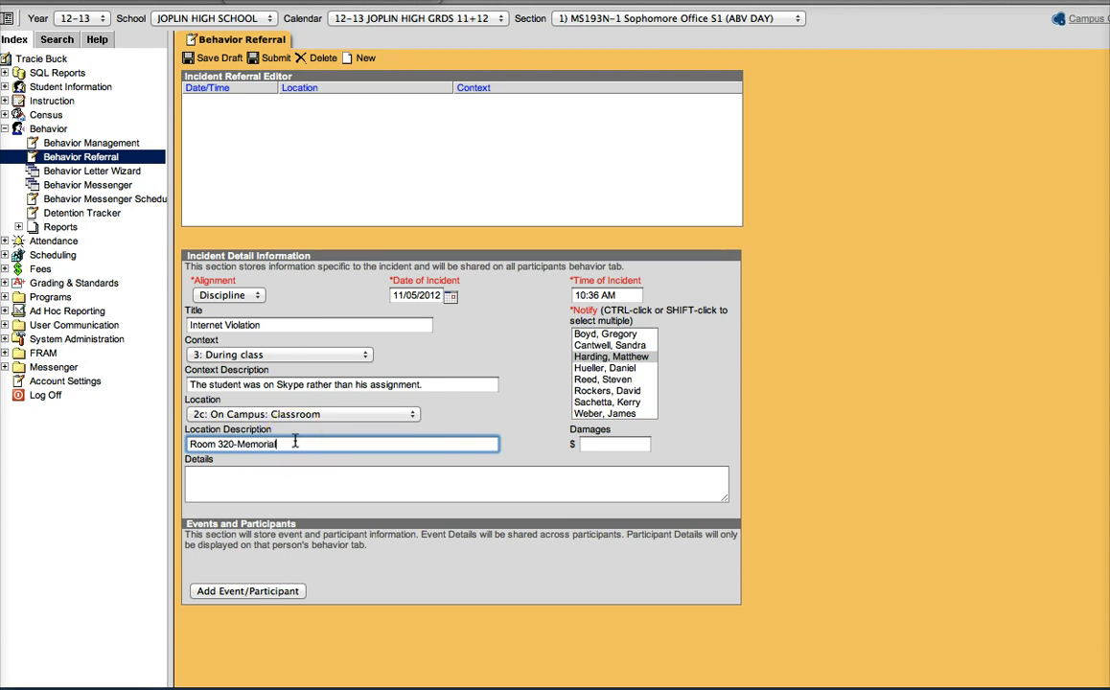
- Enter the incident details "The student was told multiple time to get back on task, but defied the teacher."
click(237, 476)
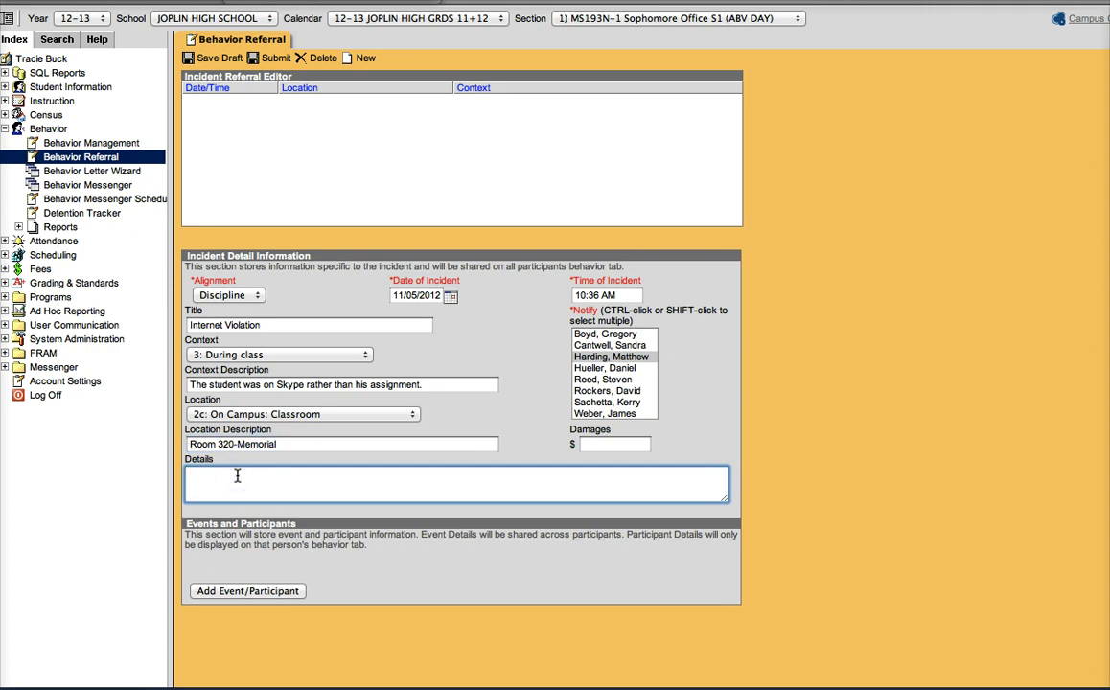
text(The student was told m)
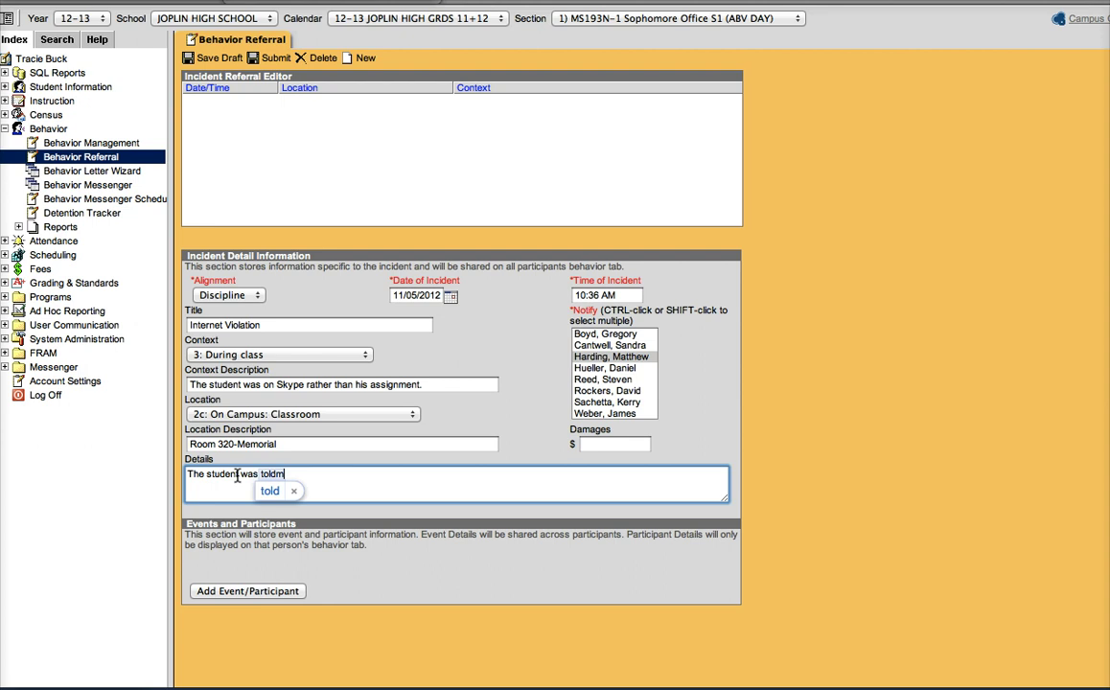
text(ultiple time)
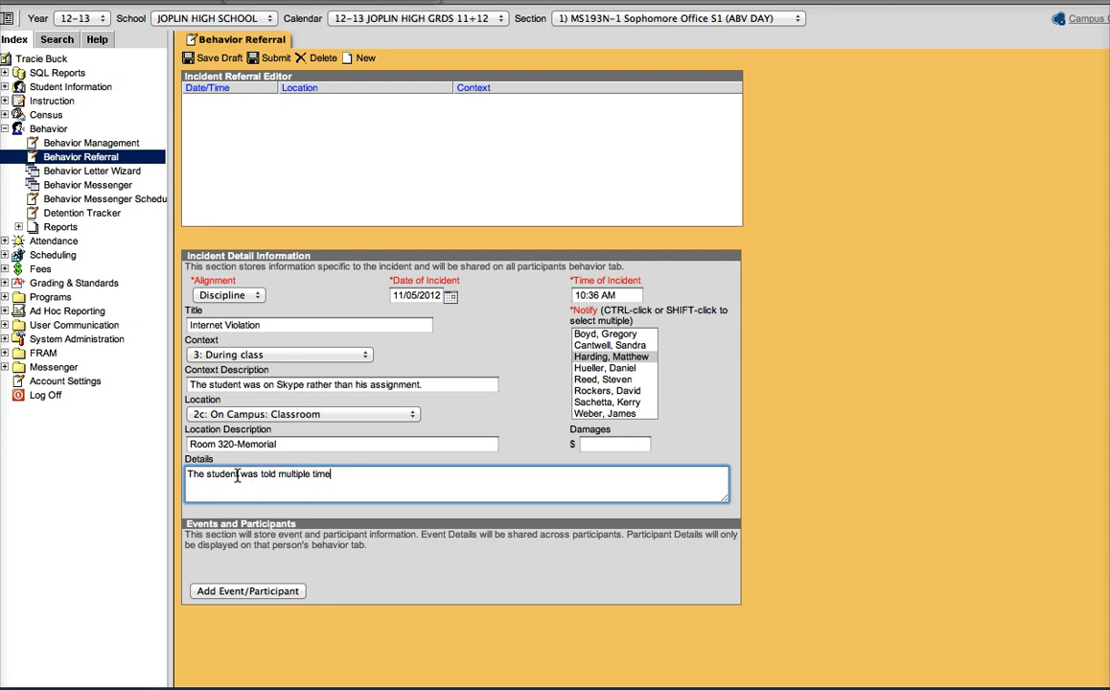
text( to get back on task, but defie)
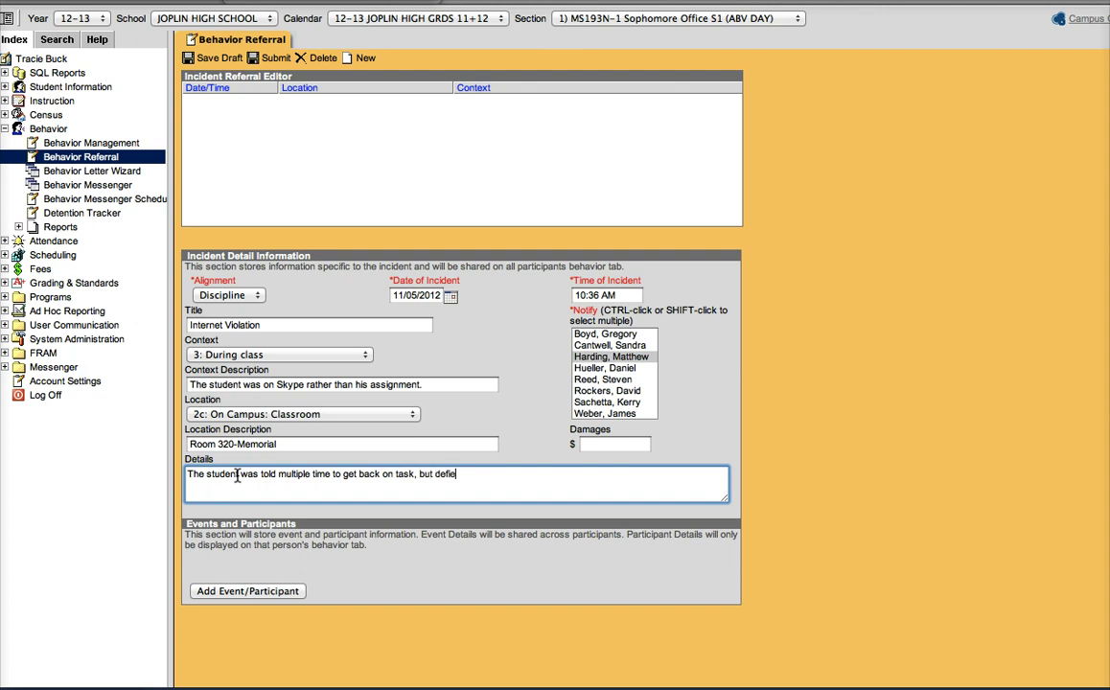
text(d the teacher.)
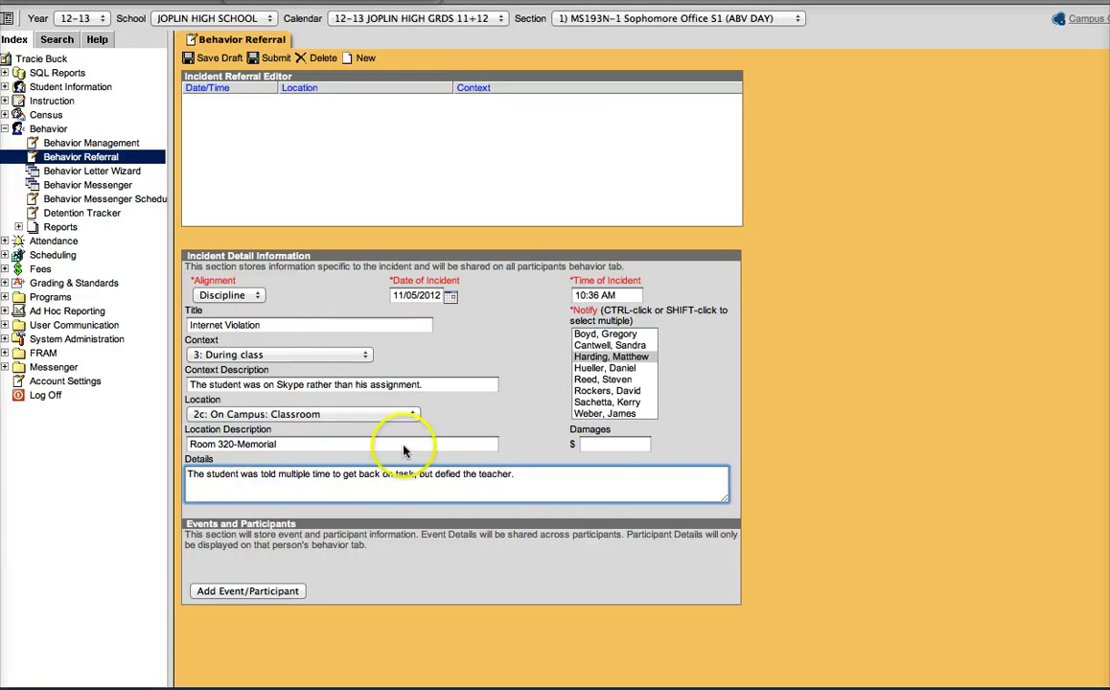
- Add an event to the referral with type "VIA: Violation of Internet Use Agreement", leaving the behavior event weapon blank
click(258, 592)
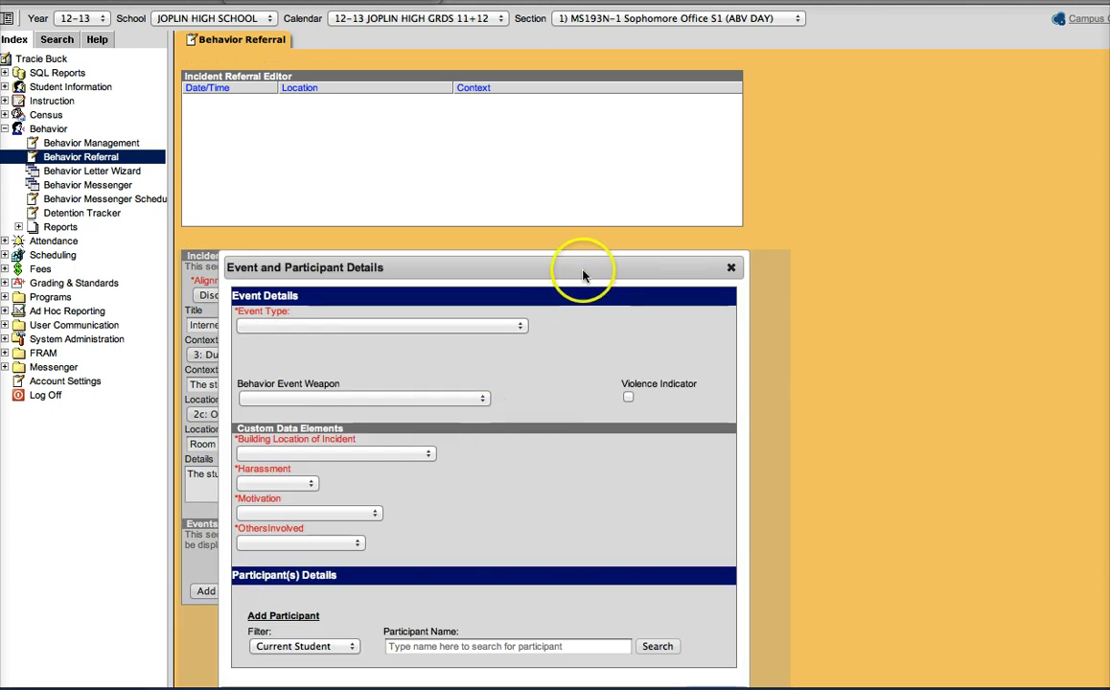
click(300, 327)
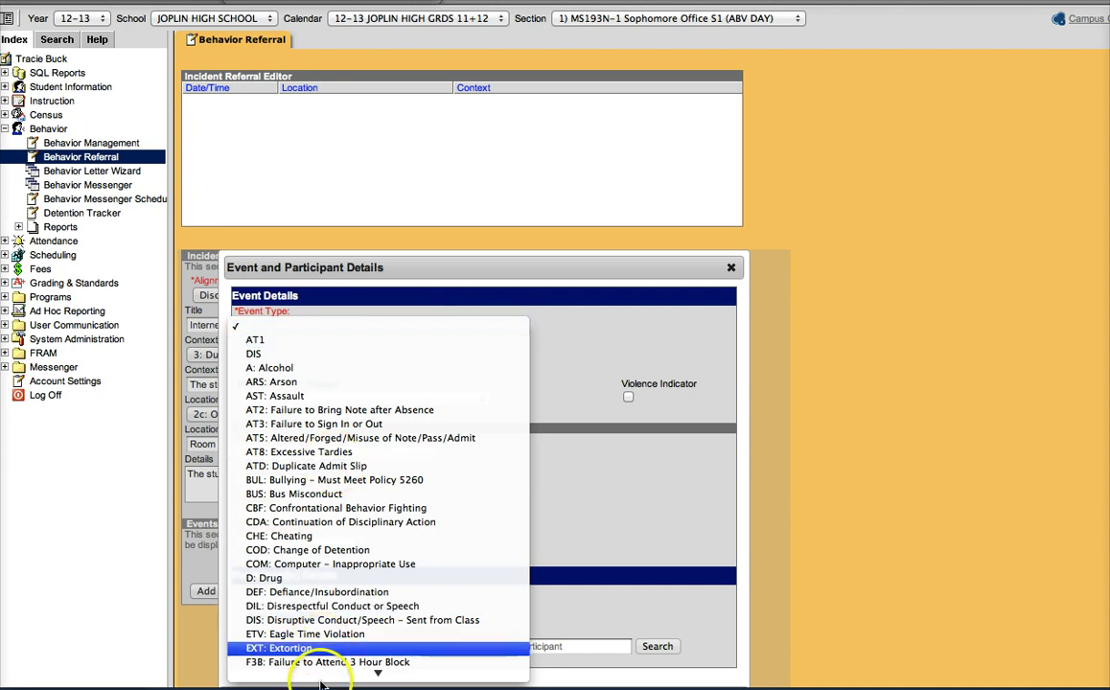
mouse_move(377, 673)
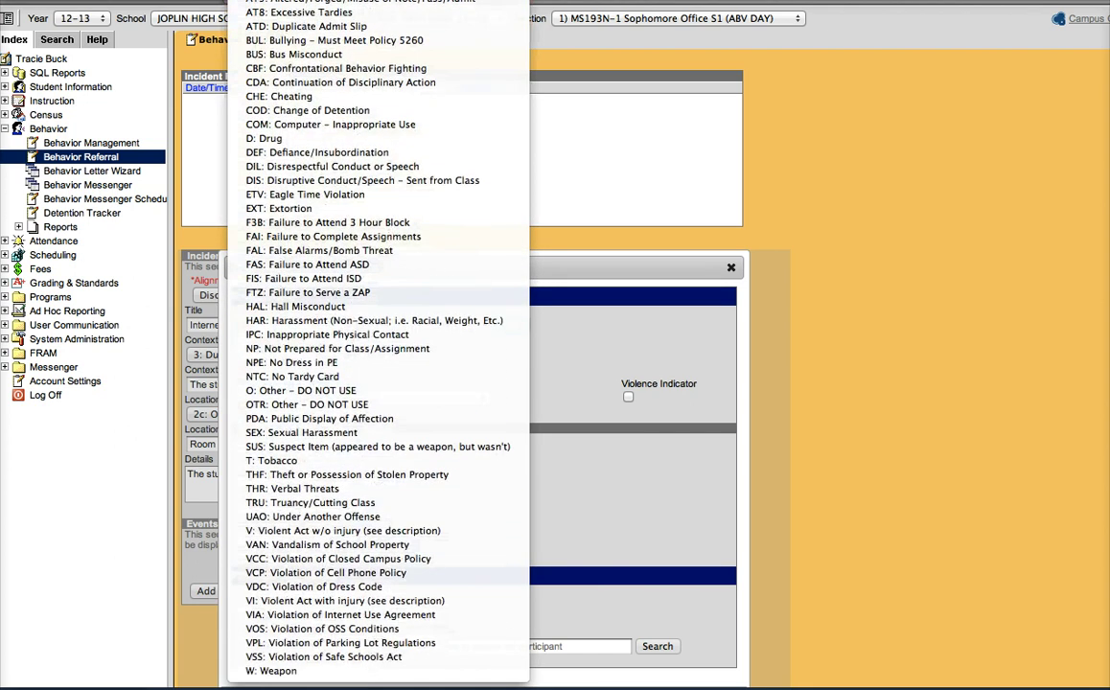
click(350, 616)
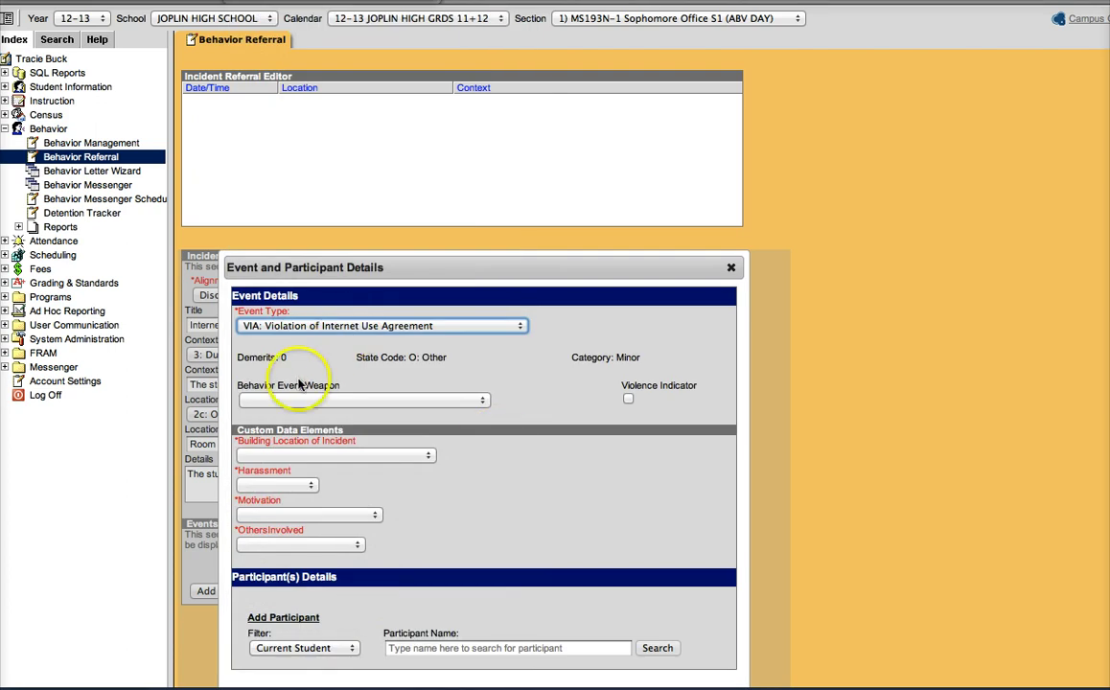
click(482, 402)
click(484, 406)
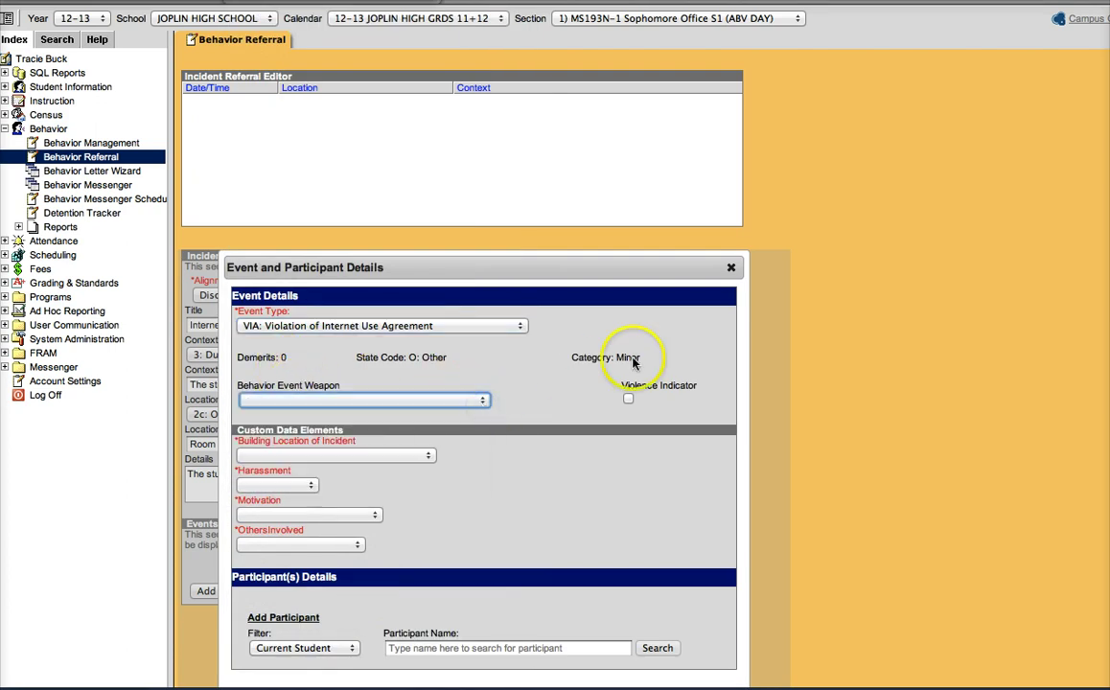
- Set the event's building location to "E: Classroom" and harassment to "H: None"
click(428, 458)
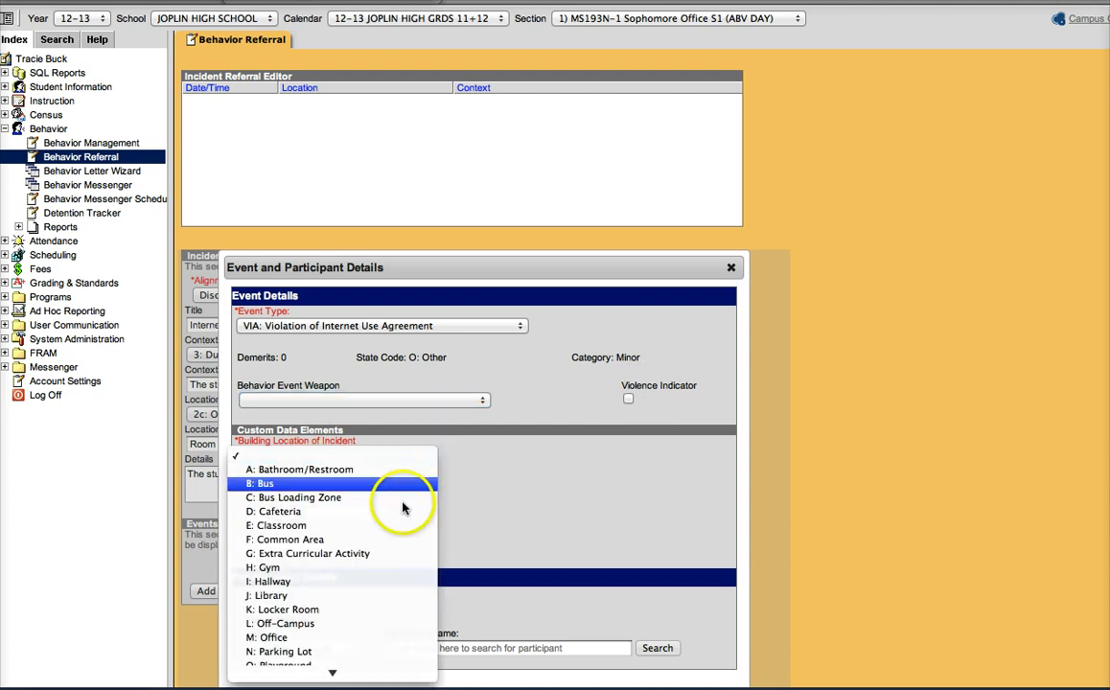
click(401, 526)
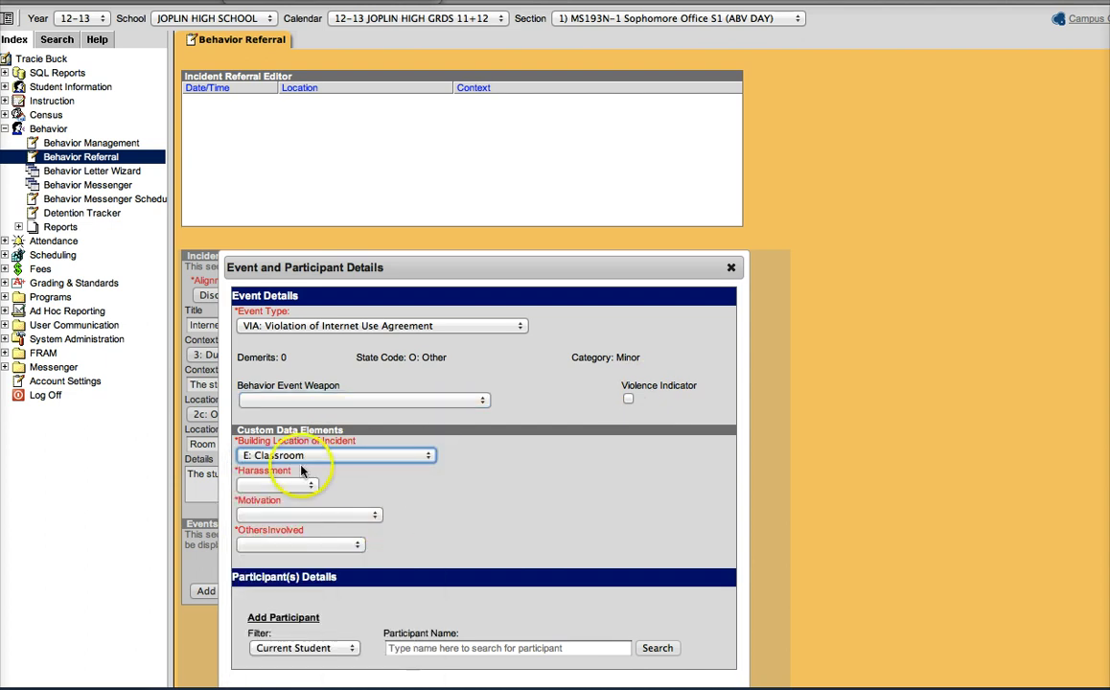
click(310, 488)
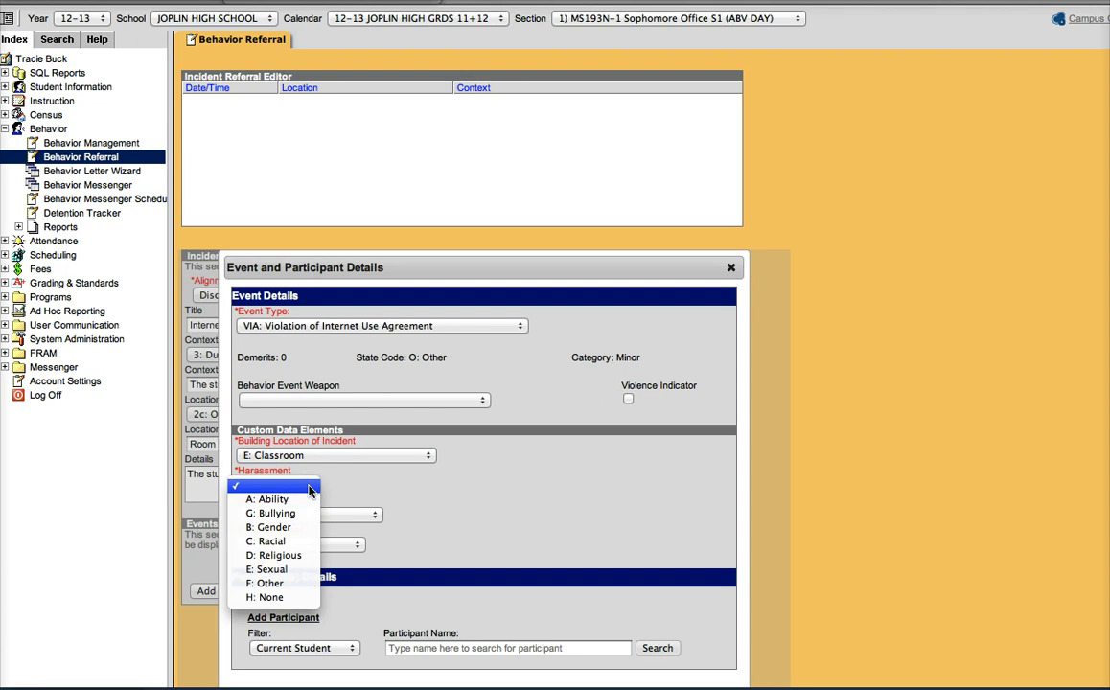
click(288, 598)
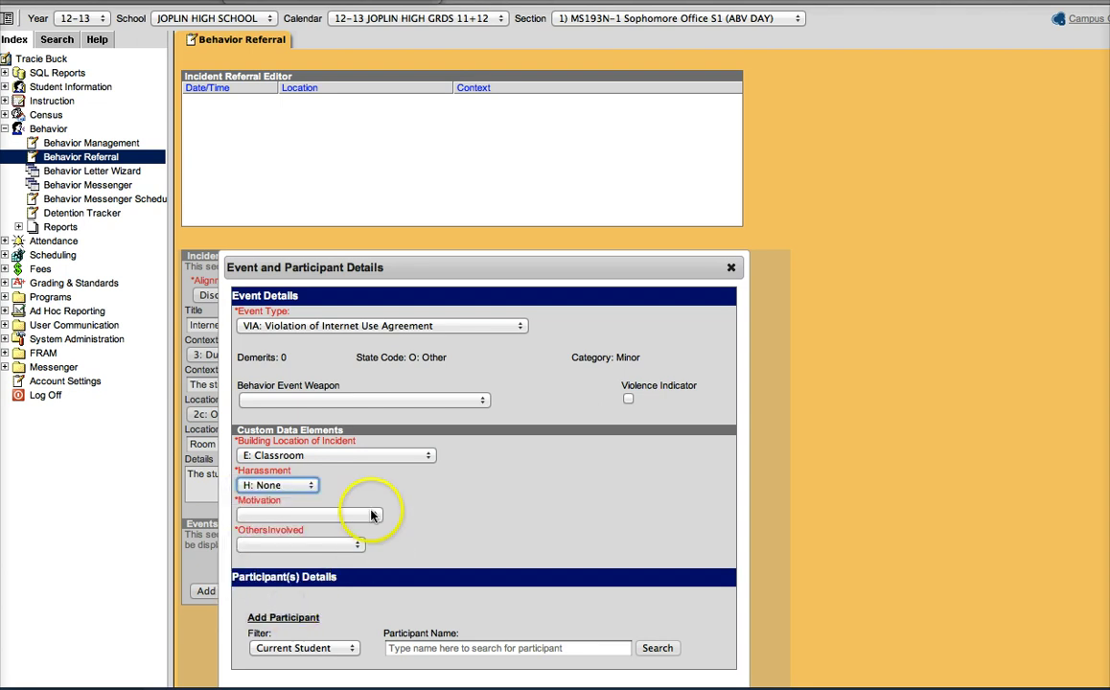
- Set the event's motivation to "I: Unknown Motivation" and others involved to "C: Teachers"
click(366, 515)
click(449, 515)
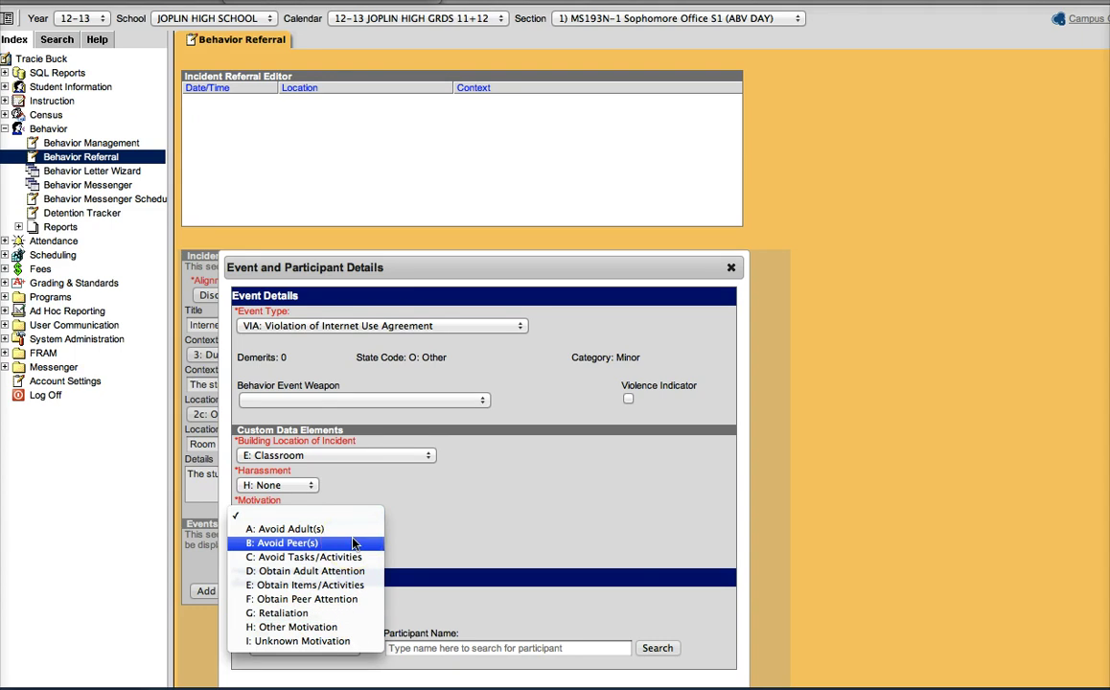
click(347, 650)
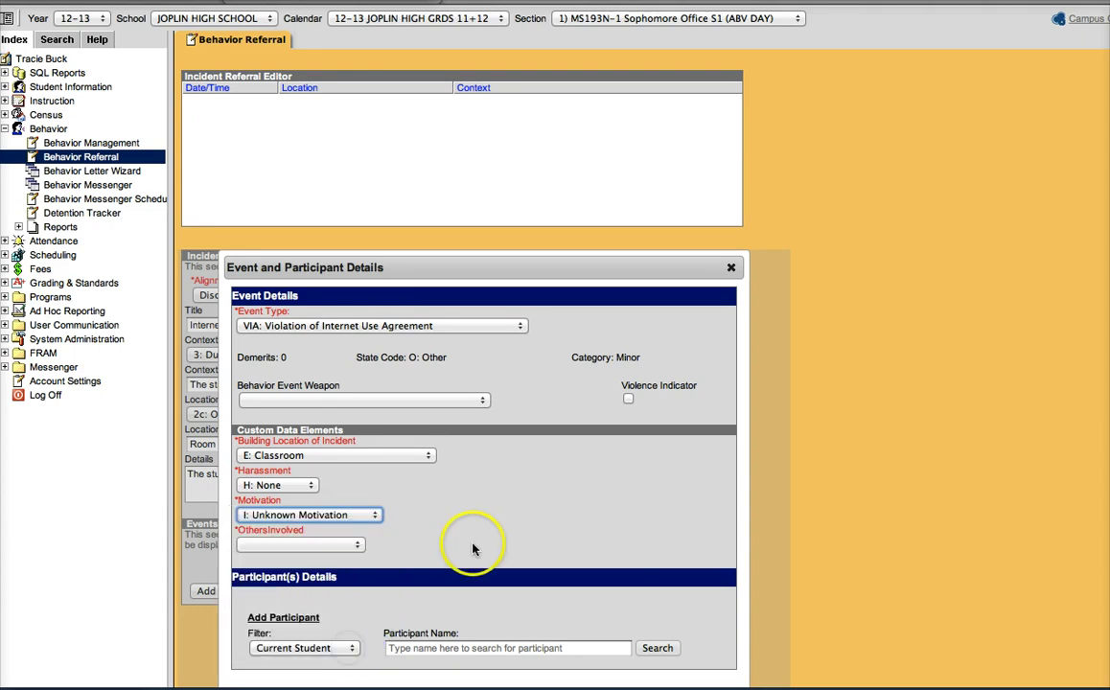
click(355, 546)
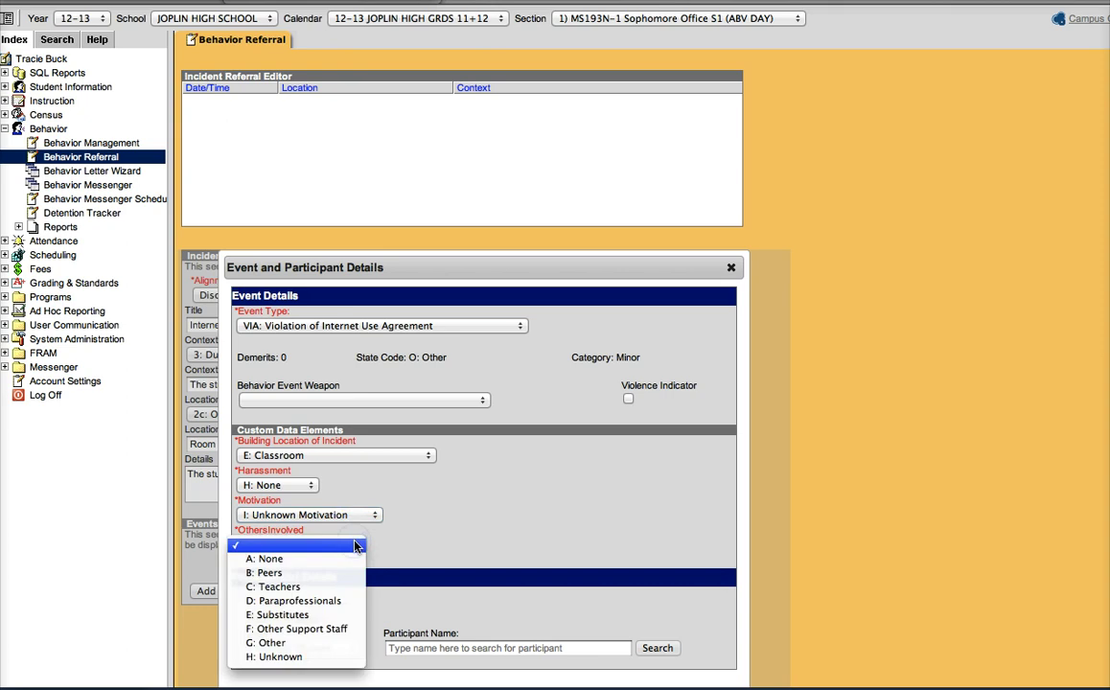
click(316, 587)
scroll(457, 531, down, 3)
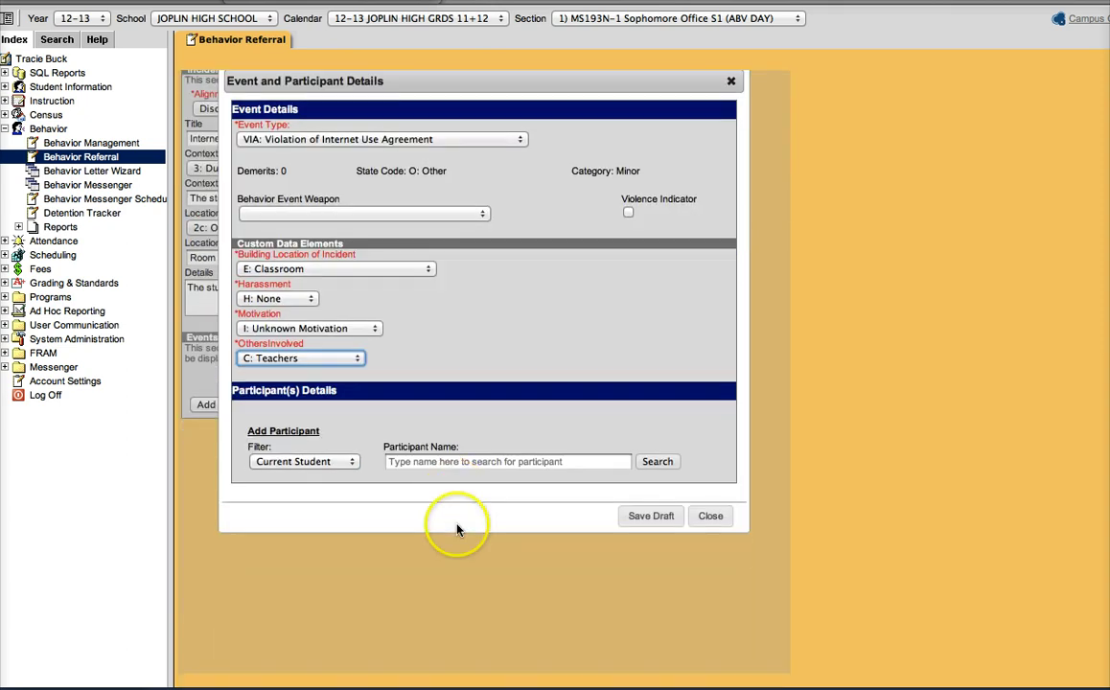
- Search the current students for a participant by the first letters of the name, and dismiss the matches without adding anyone
click(354, 464)
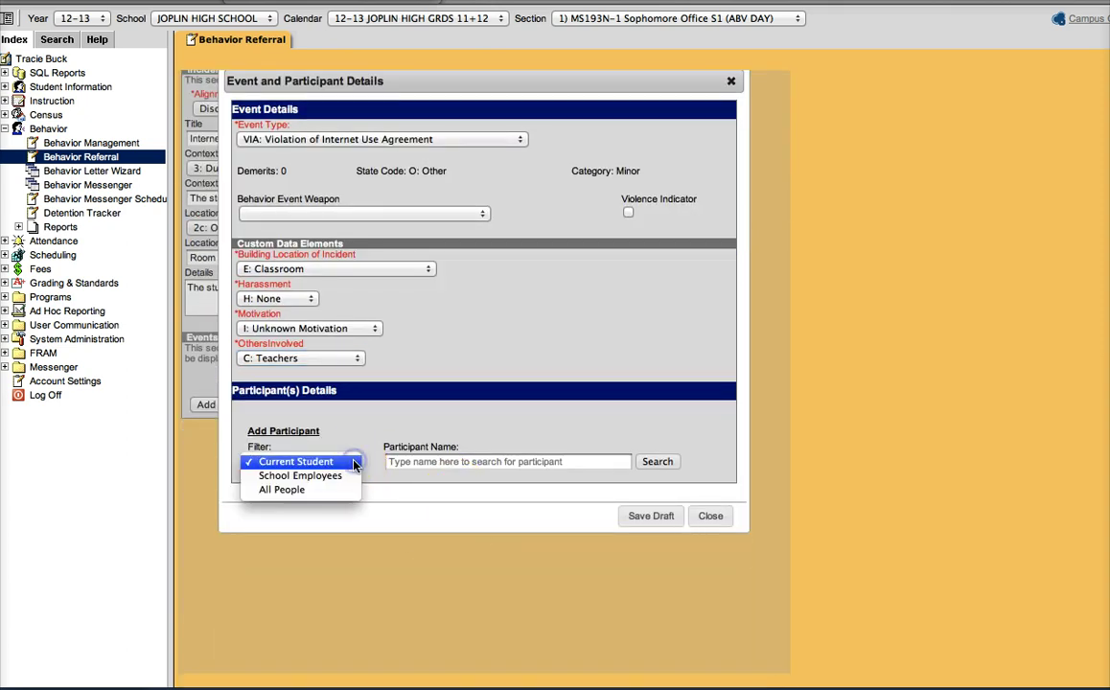
click(451, 458)
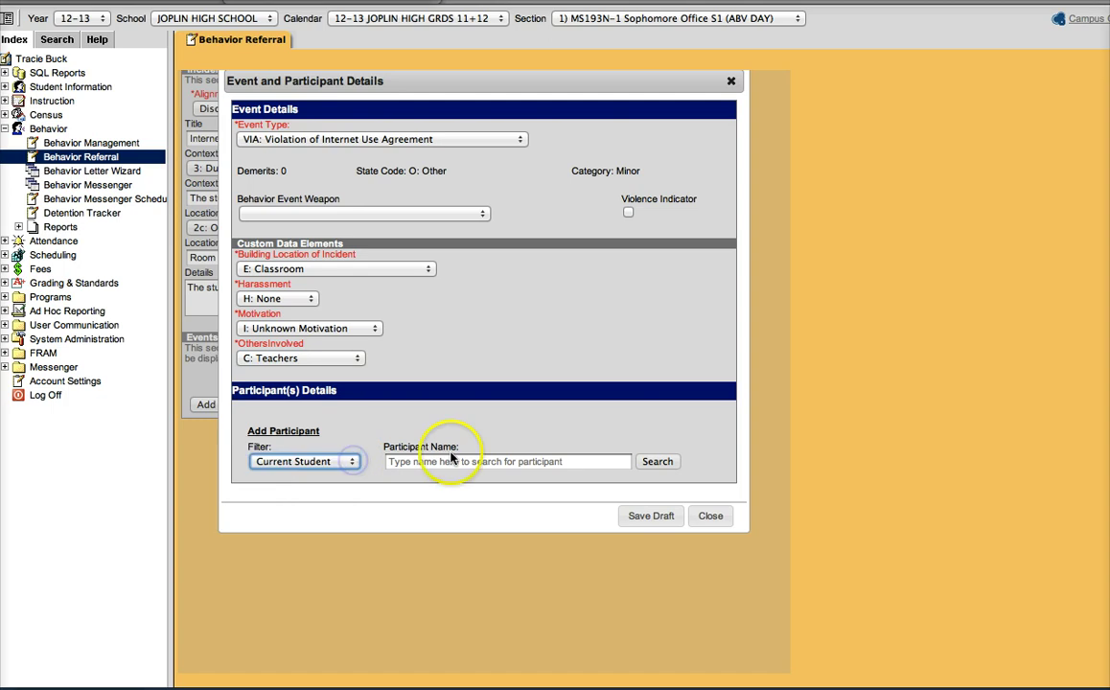
click(569, 463)
text(s)
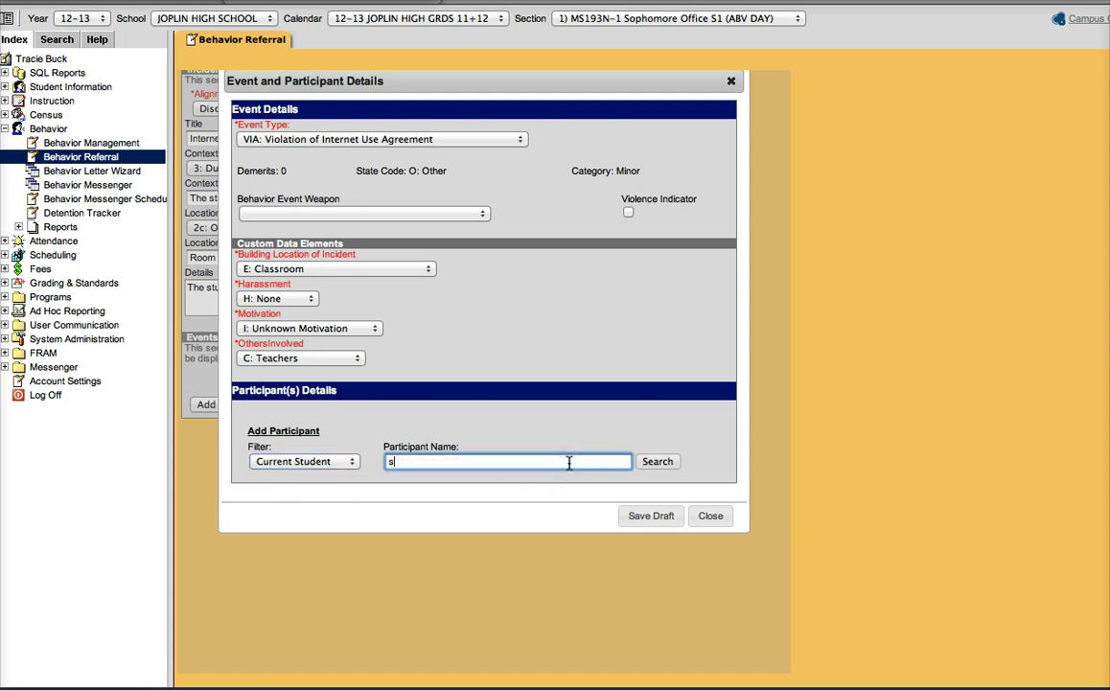
text(mi)
click(658, 462)
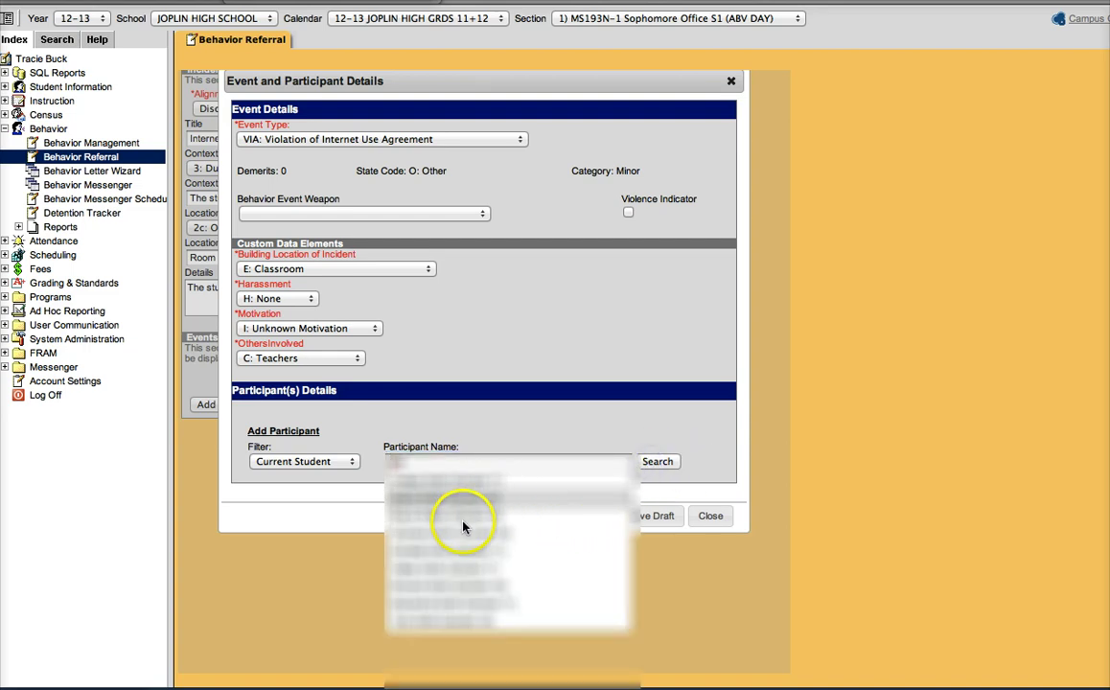
click(489, 425)
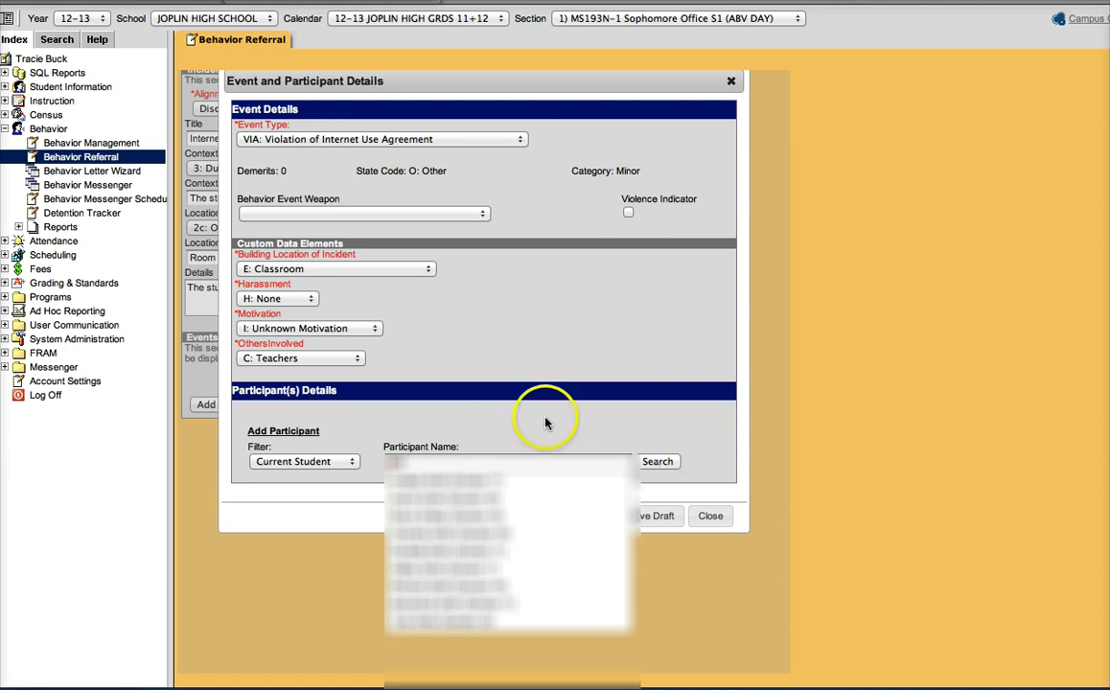
click(466, 464)
click(496, 446)
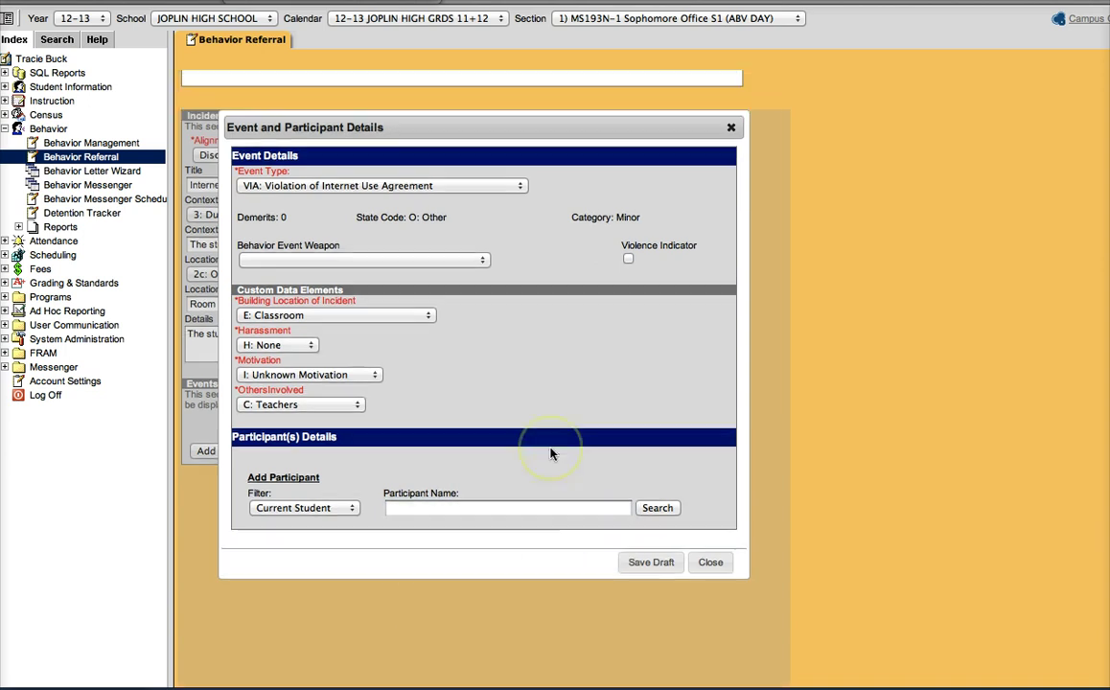
- Save the Violation of Internet Use Agreement event as a draft and submit the behavior referral
click(651, 591)
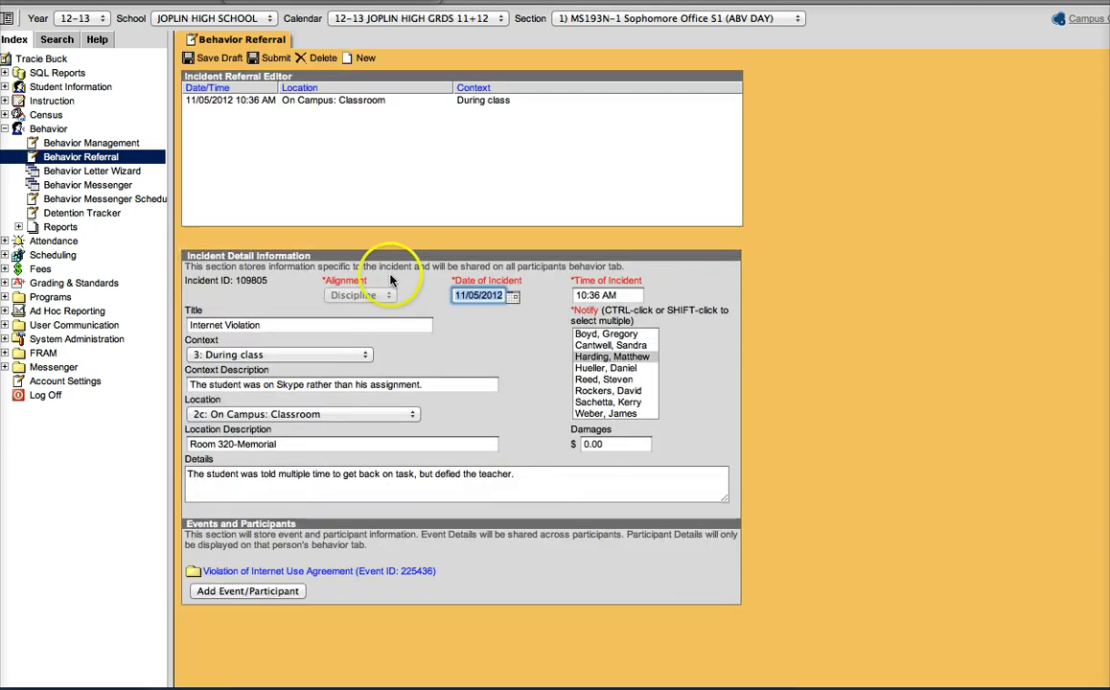
click(273, 60)
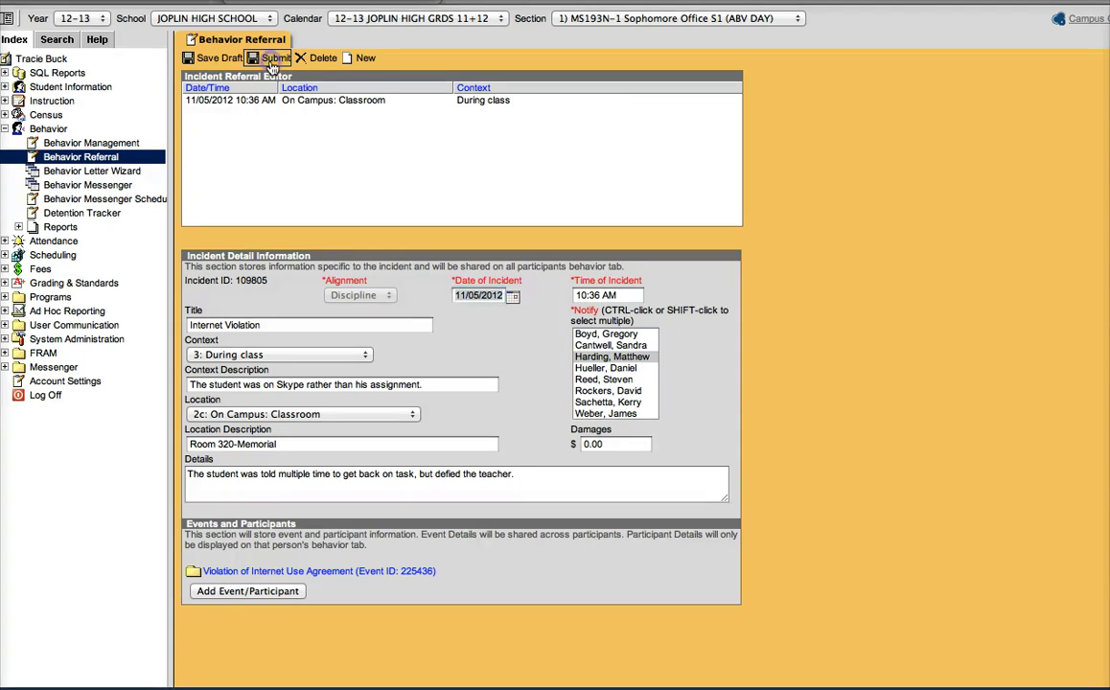